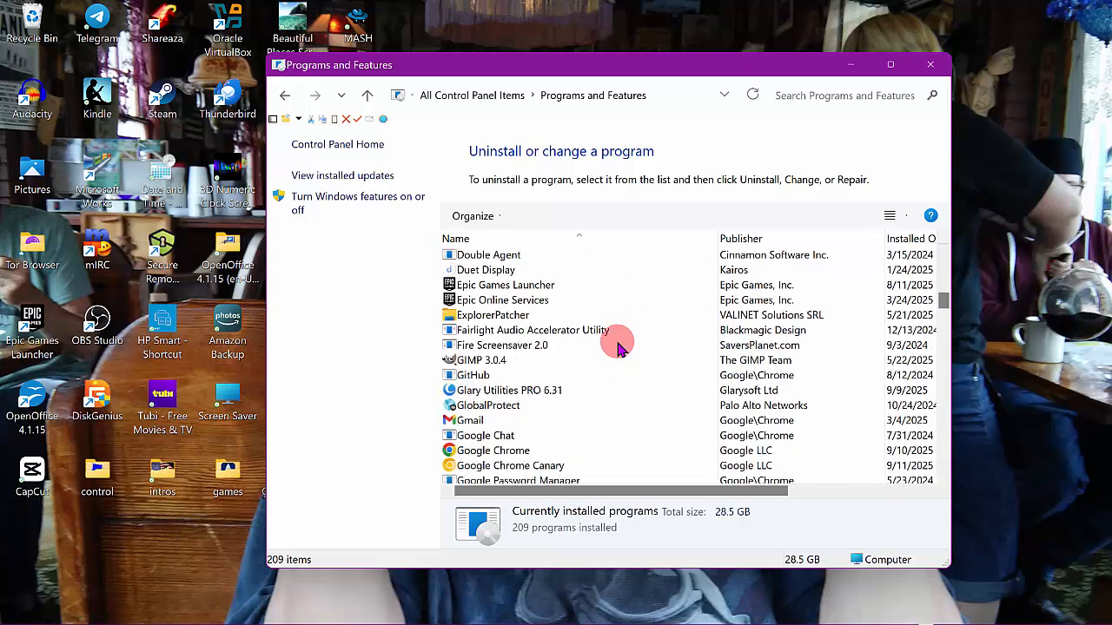
Step: Look through the installed programs in Programs and Features and close the window
scroll(618, 346, down, 6)
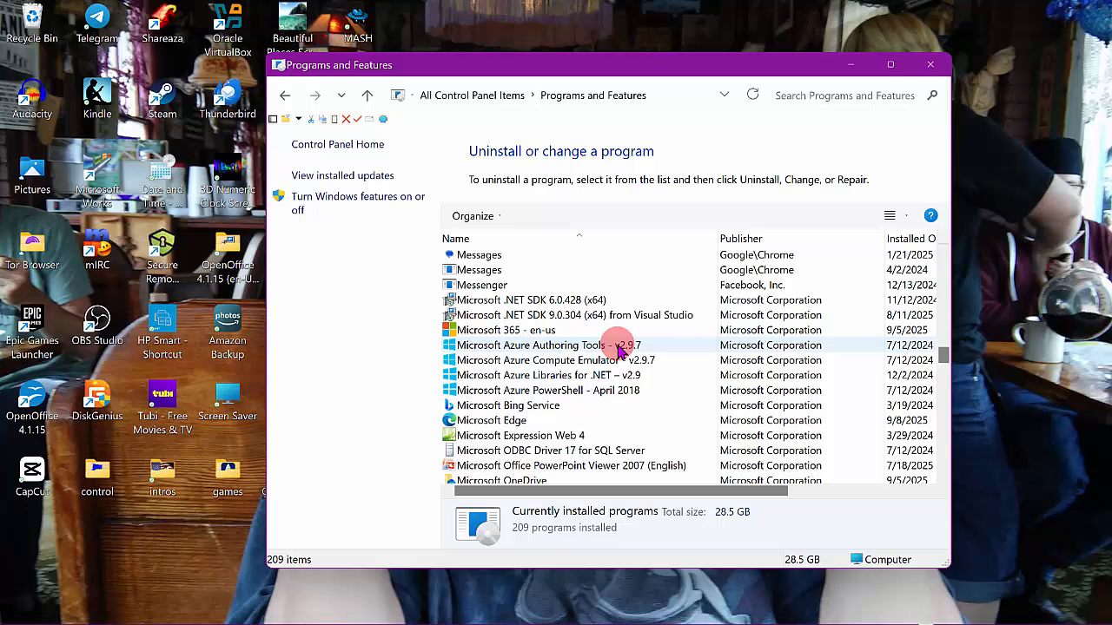
click(930, 66)
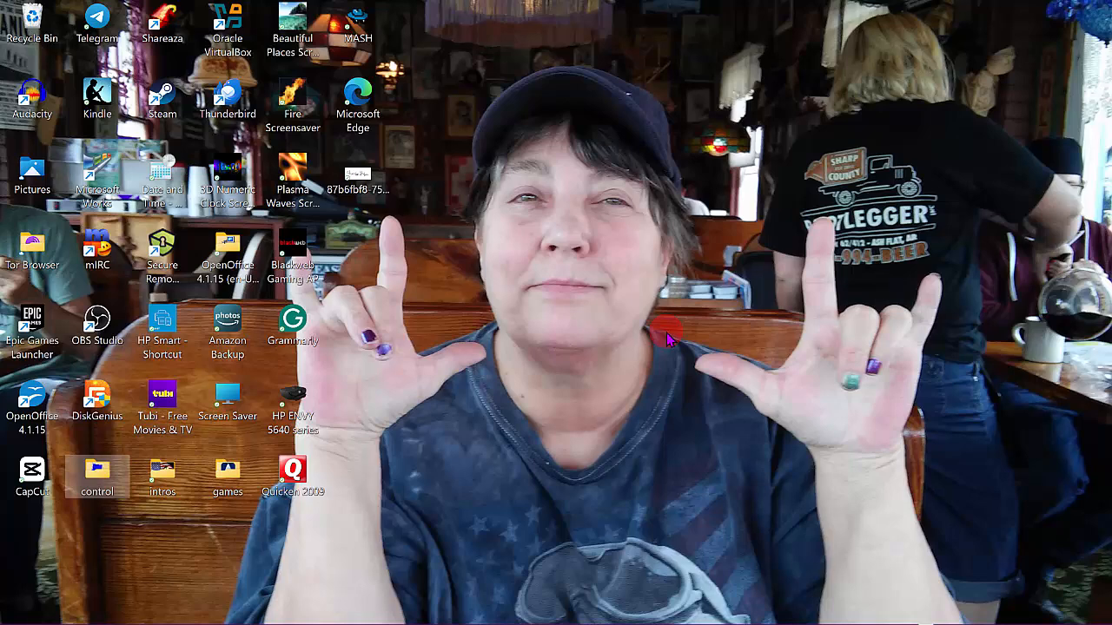
Step: Switch to Chrome to view the Google results for "revo uninstaller" and minimize the browser
key(alt+Tab)
key(alt+Tab)
key(alt+Tab)
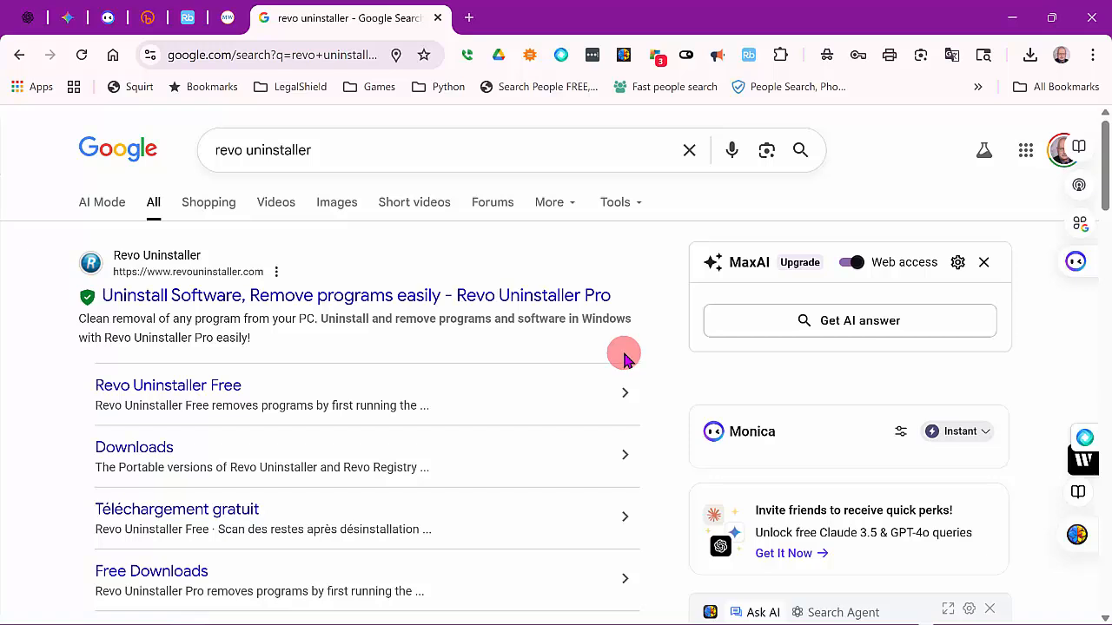
click(1013, 18)
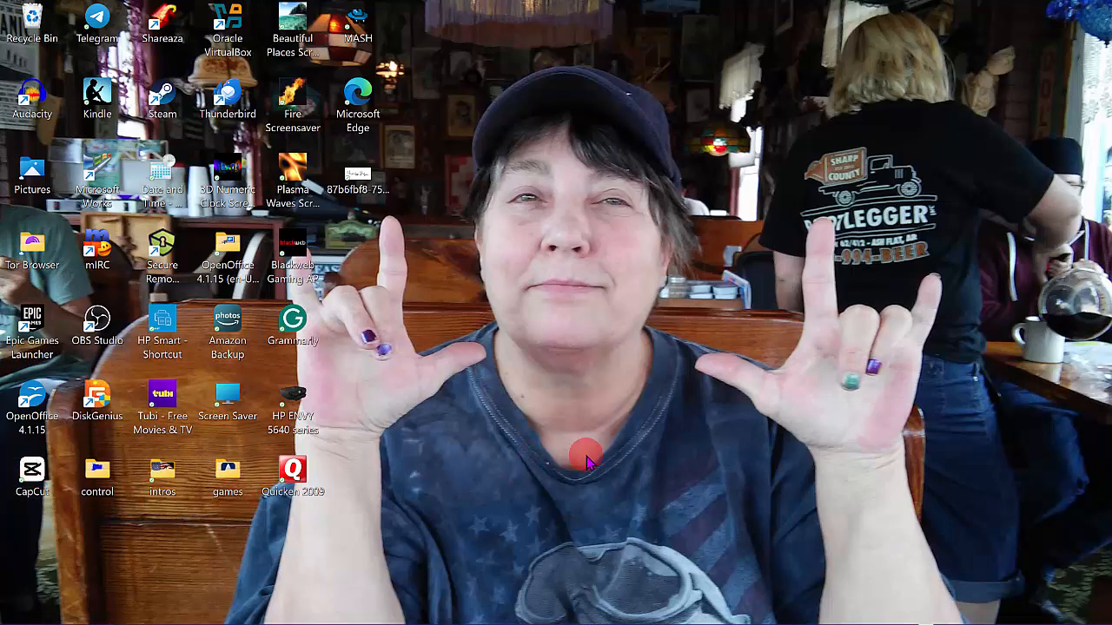
Step: Switch to Revo Uninstaller and start uninstalling CapCut without making a System Restore Point
key(alt+Tab)
key(alt+Tab)
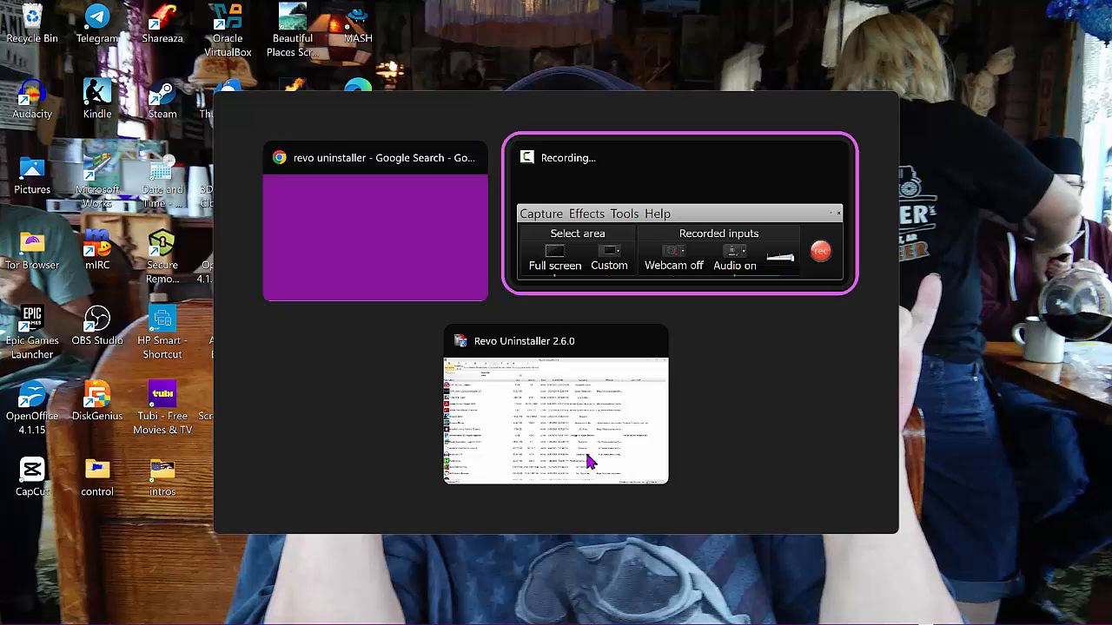
key(alt+Tab)
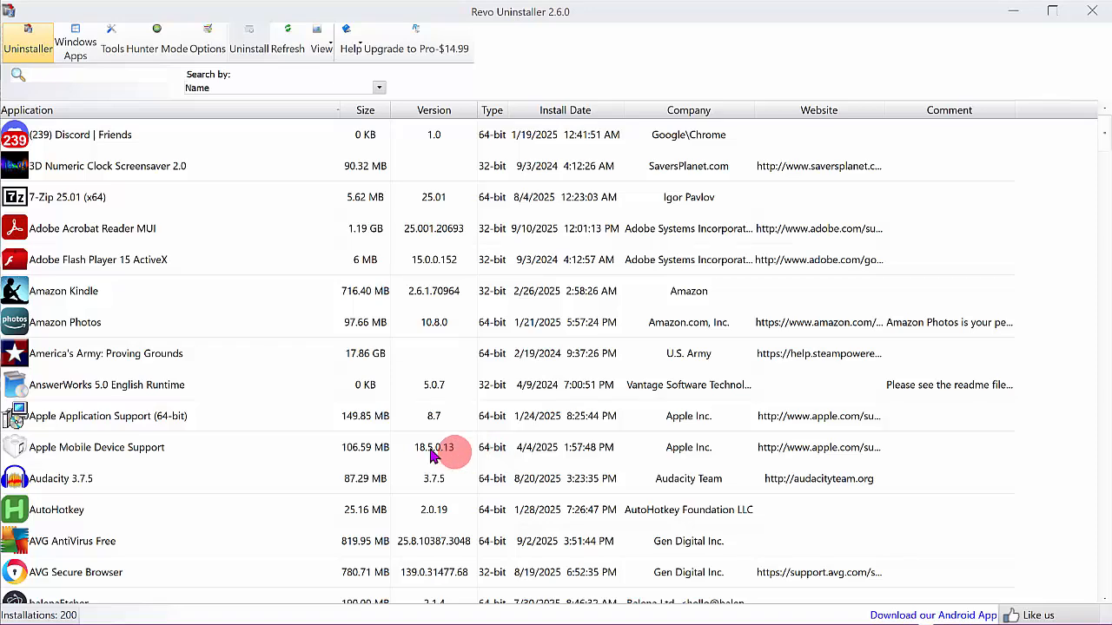
scroll(195, 408, down, 4)
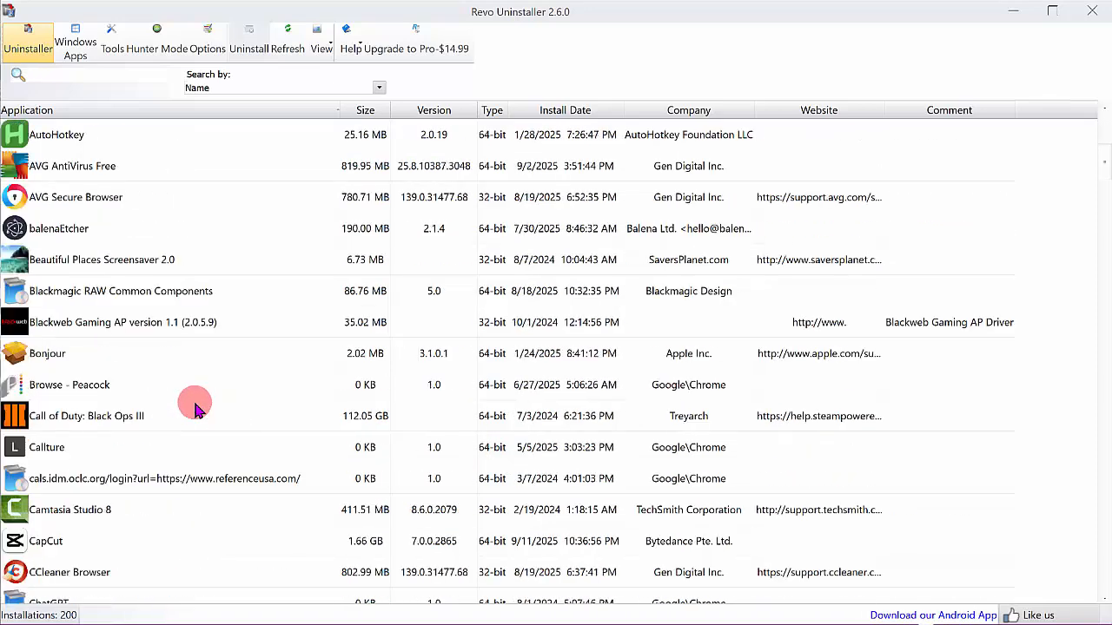
double_click(47, 543)
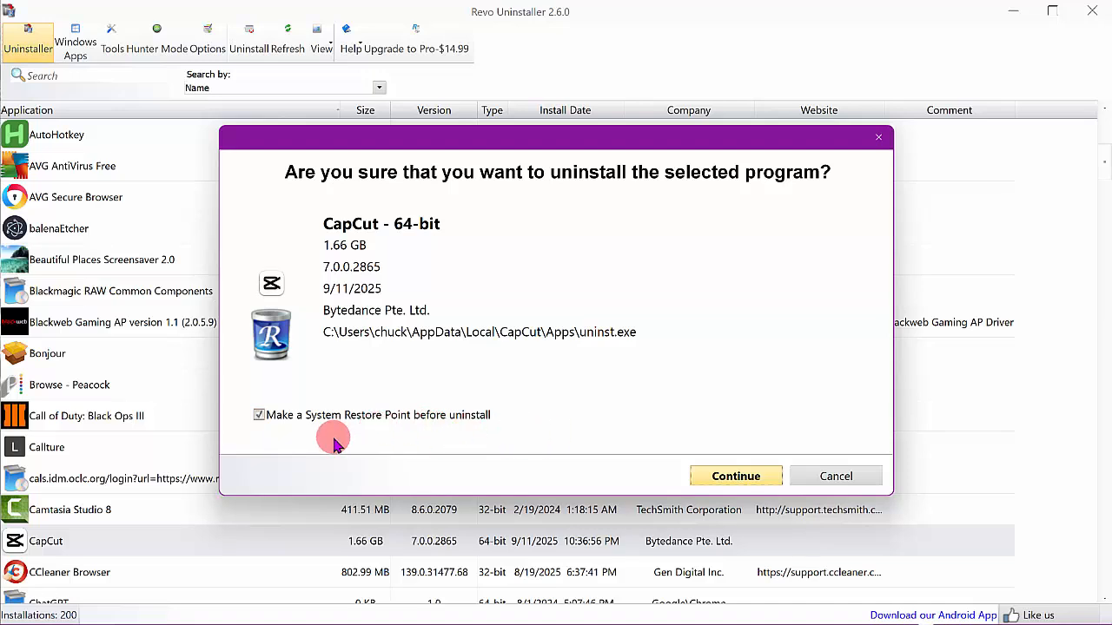
click(258, 415)
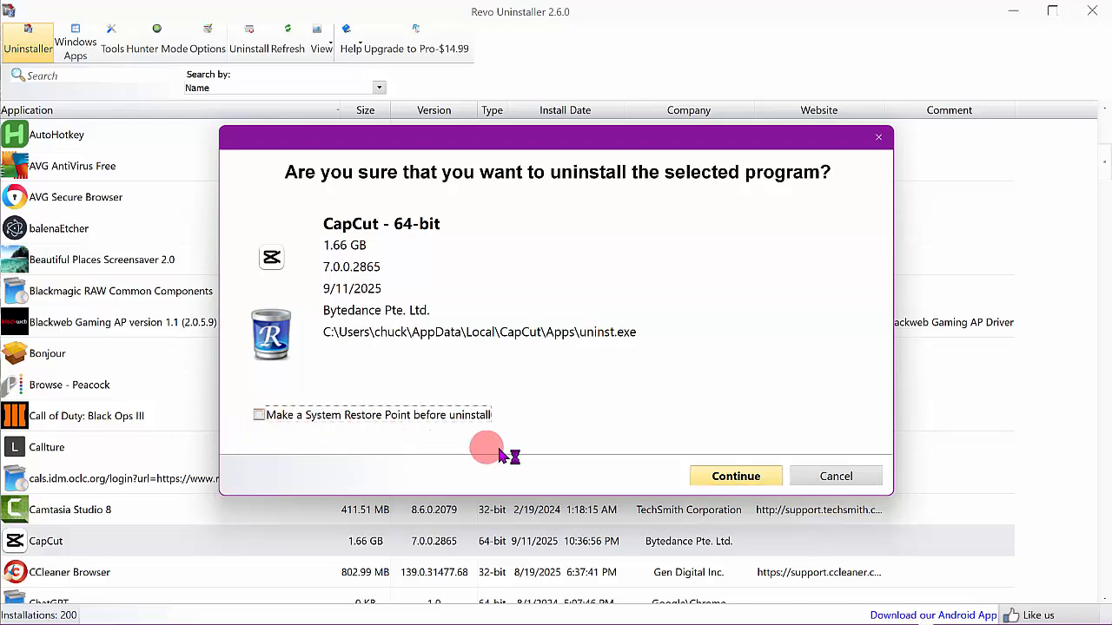
click(736, 478)
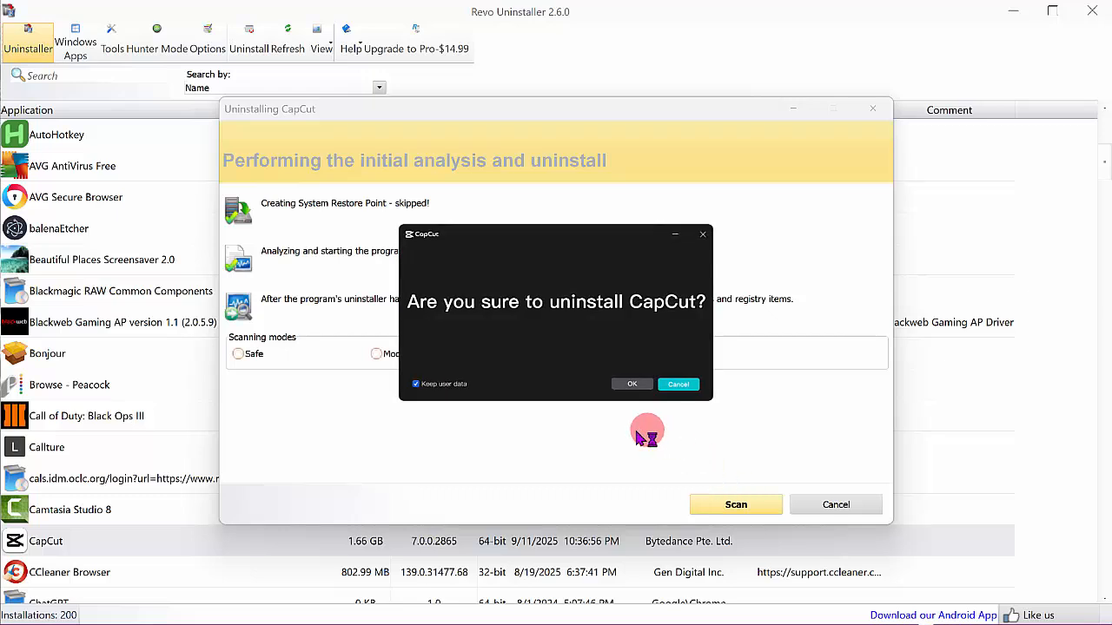
Step: Complete CapCut's built-in uninstaller with user data kept and scan for leftovers in Advanced mode
click(632, 386)
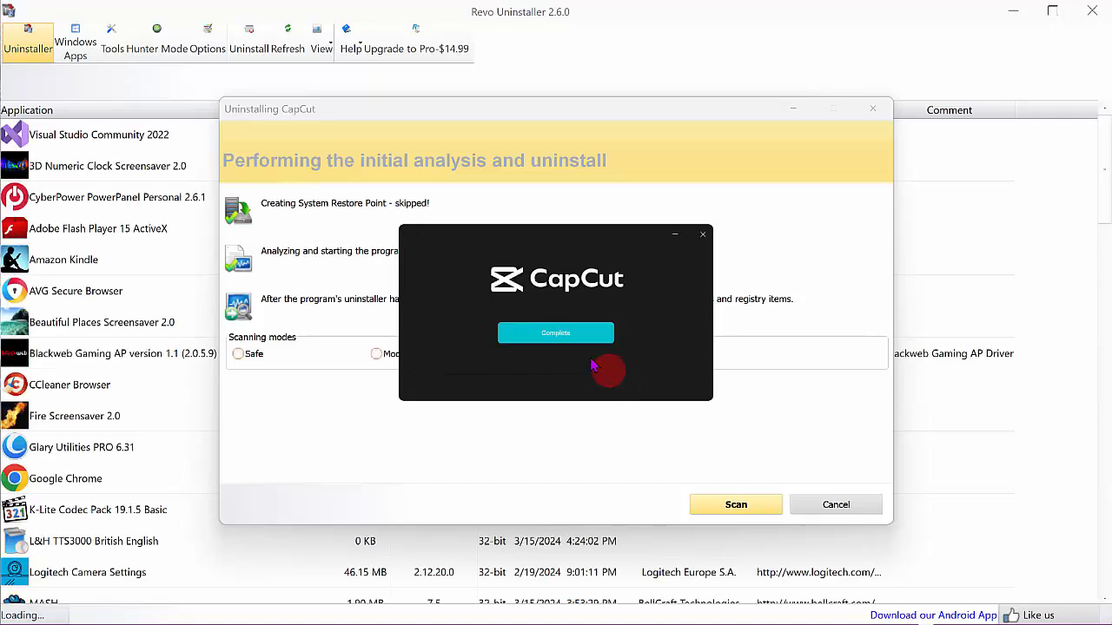
click(556, 334)
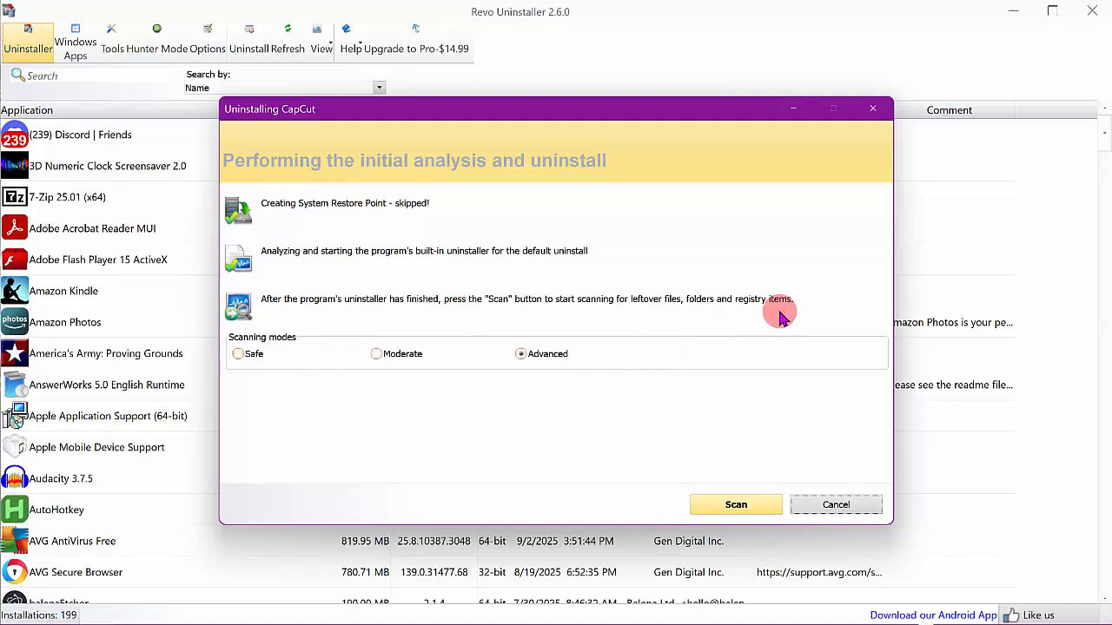
click(733, 507)
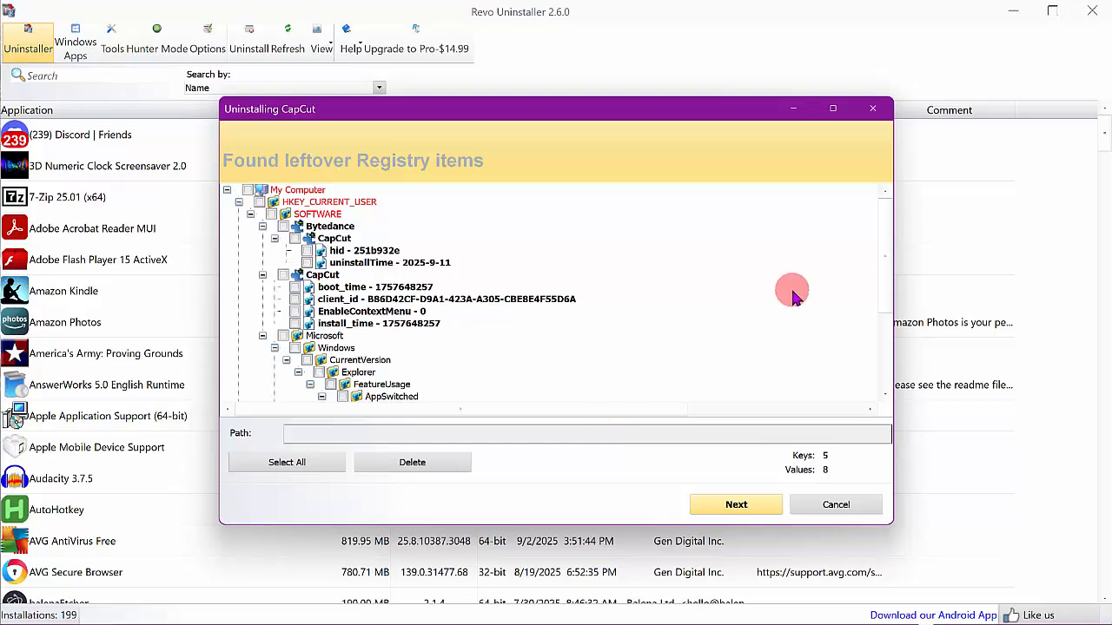
Step: Review CapCut's leftover registry items, select all of them and delete them
scroll(791, 292, down, 4)
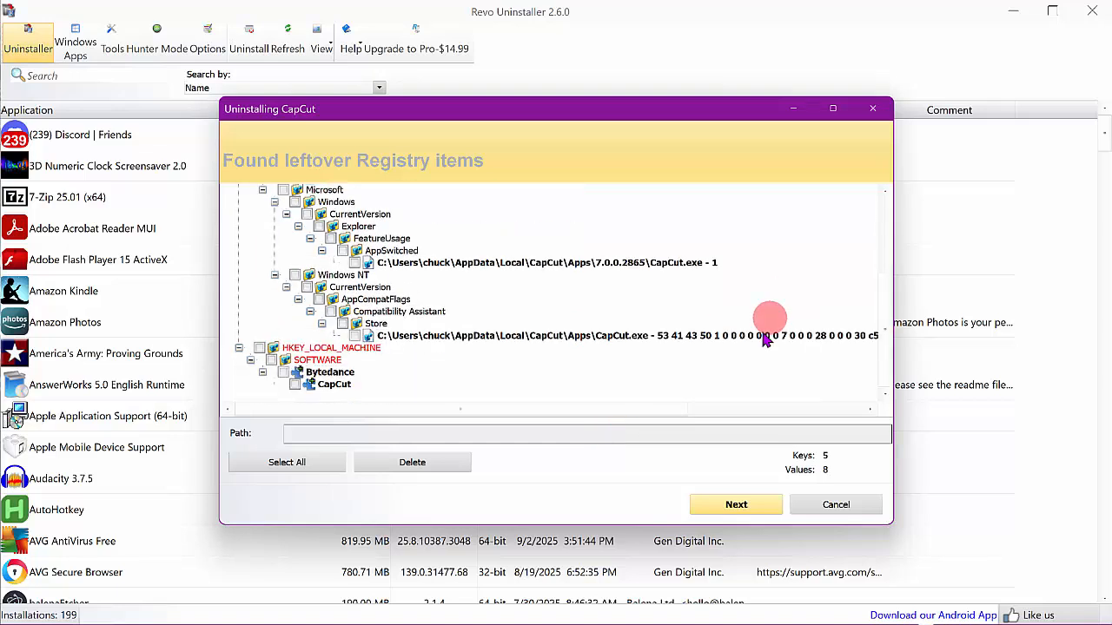
scroll(749, 351, up, 4)
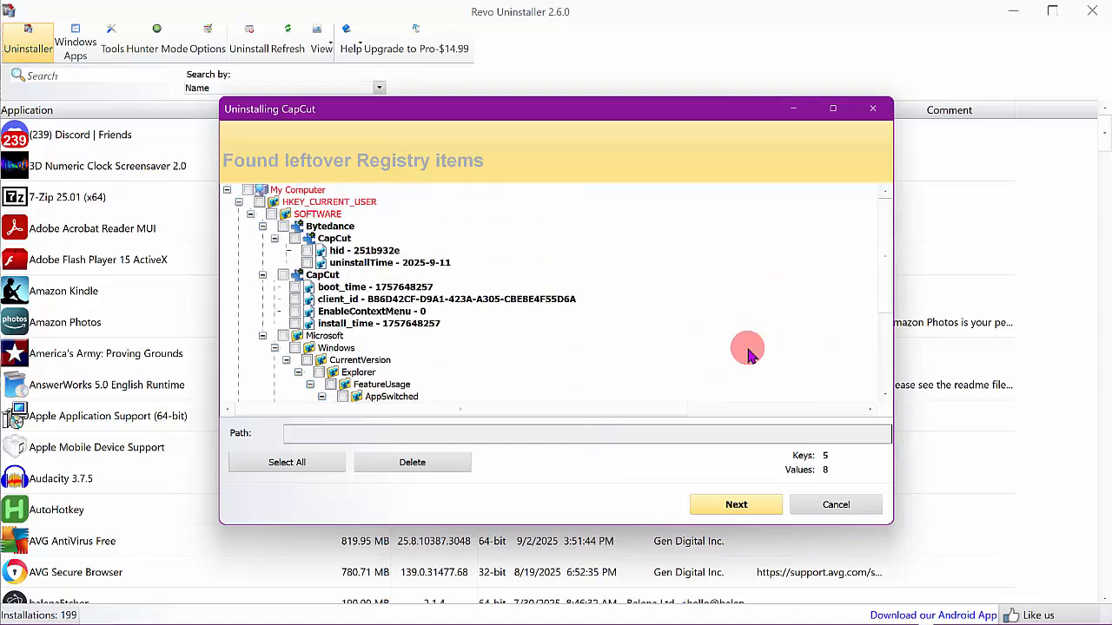
scroll(749, 351, down, 4)
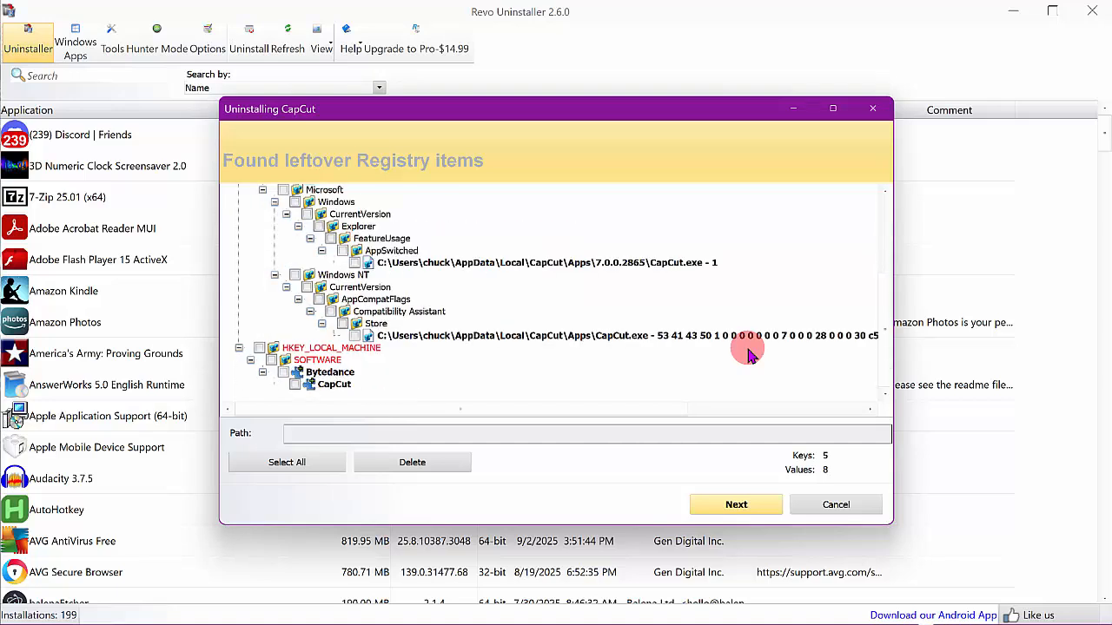
scroll(749, 351, up, 4)
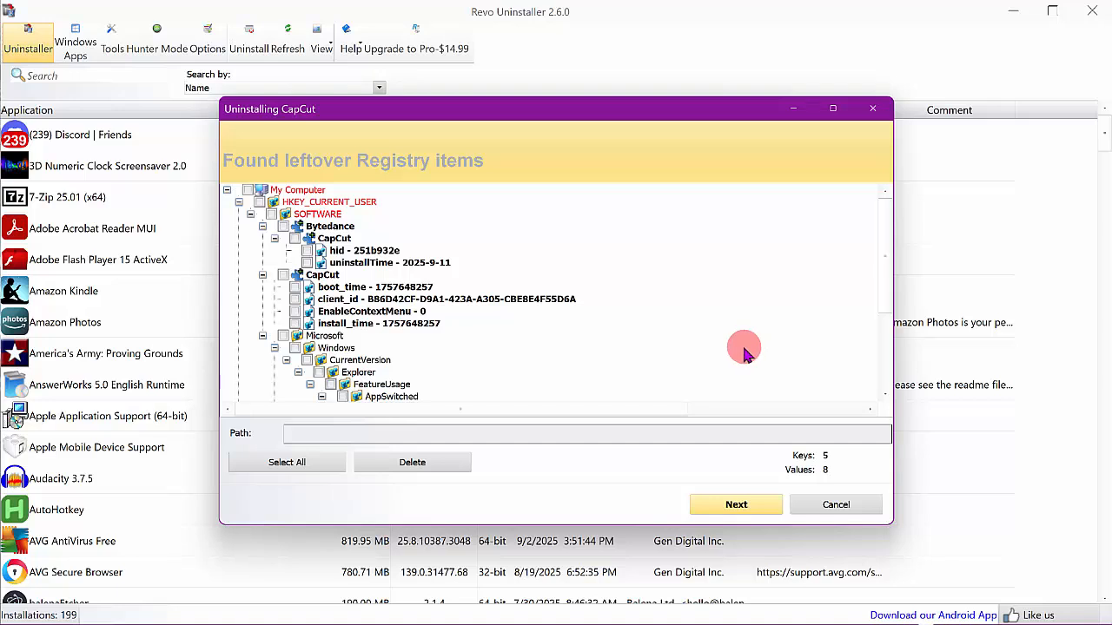
click(264, 466)
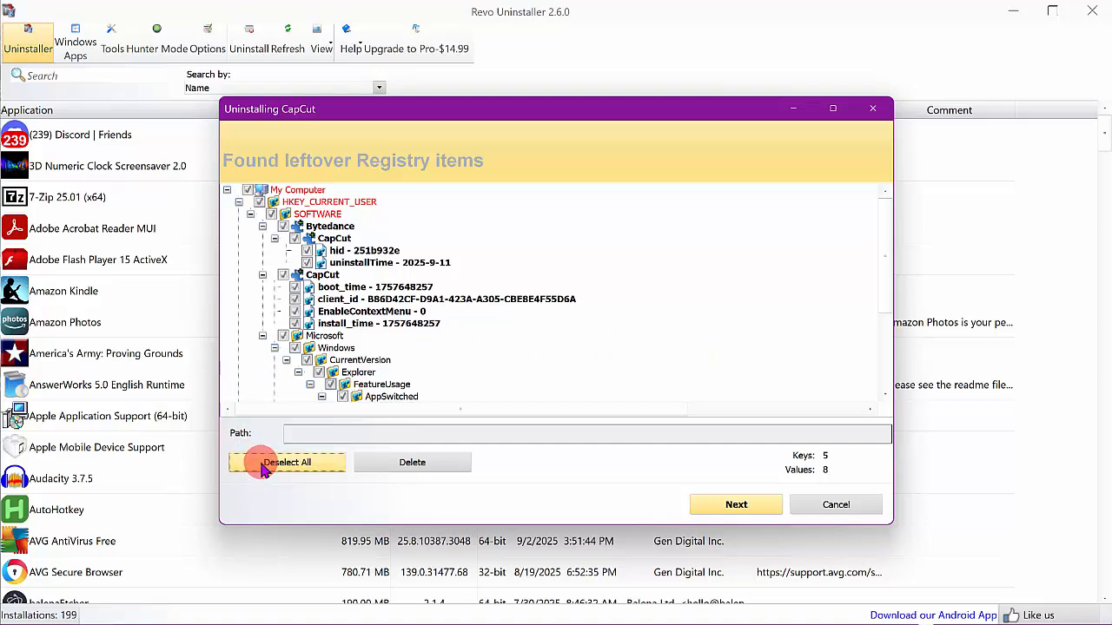
click(416, 465)
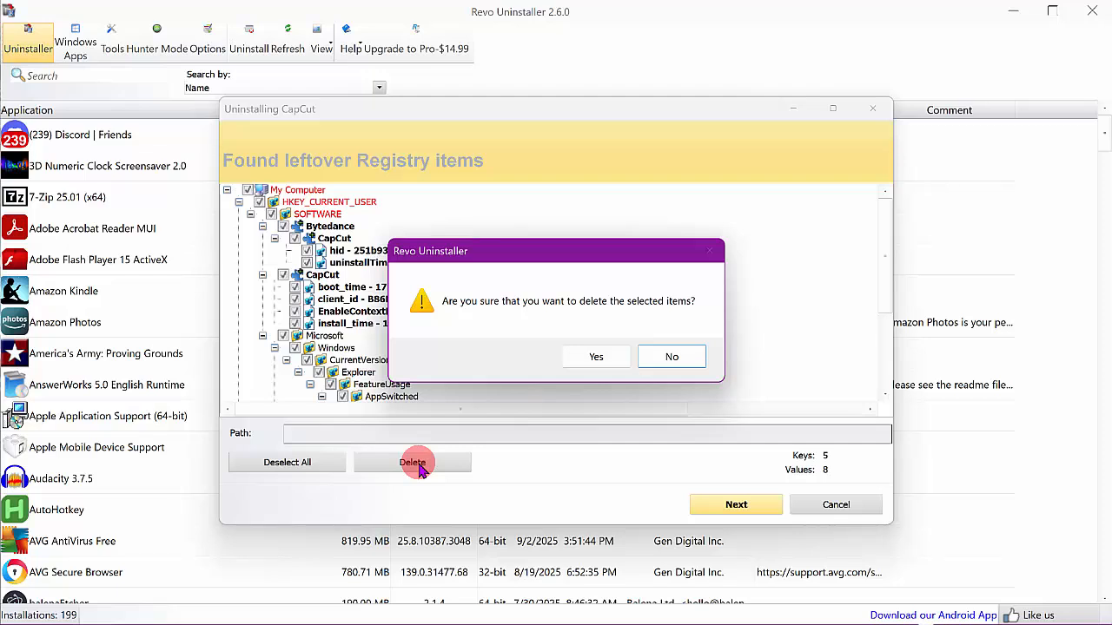
click(598, 358)
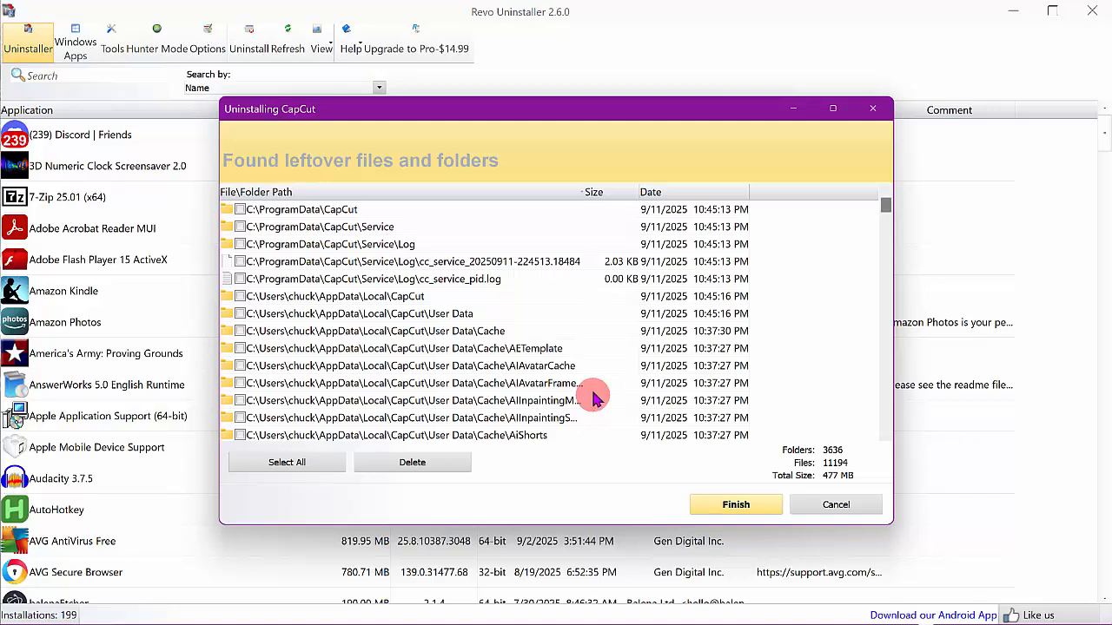
Step: Review CapCut's leftover files and folders, select all of them and delete them
scroll(584, 337, down, 6)
scroll(585, 337, down, 10)
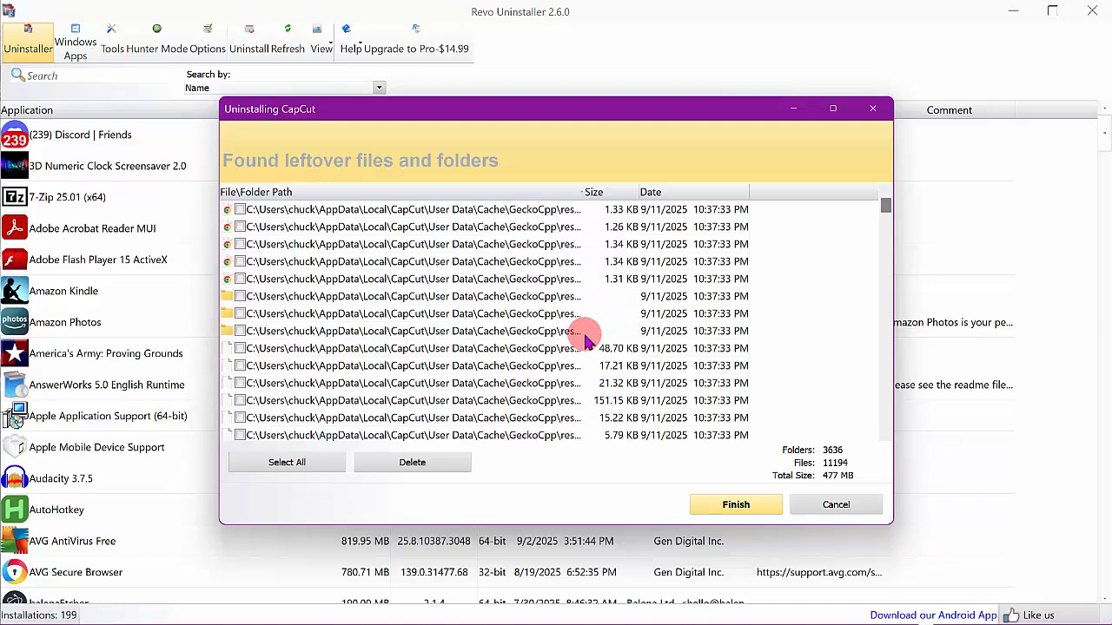
scroll(584, 337, down, 10)
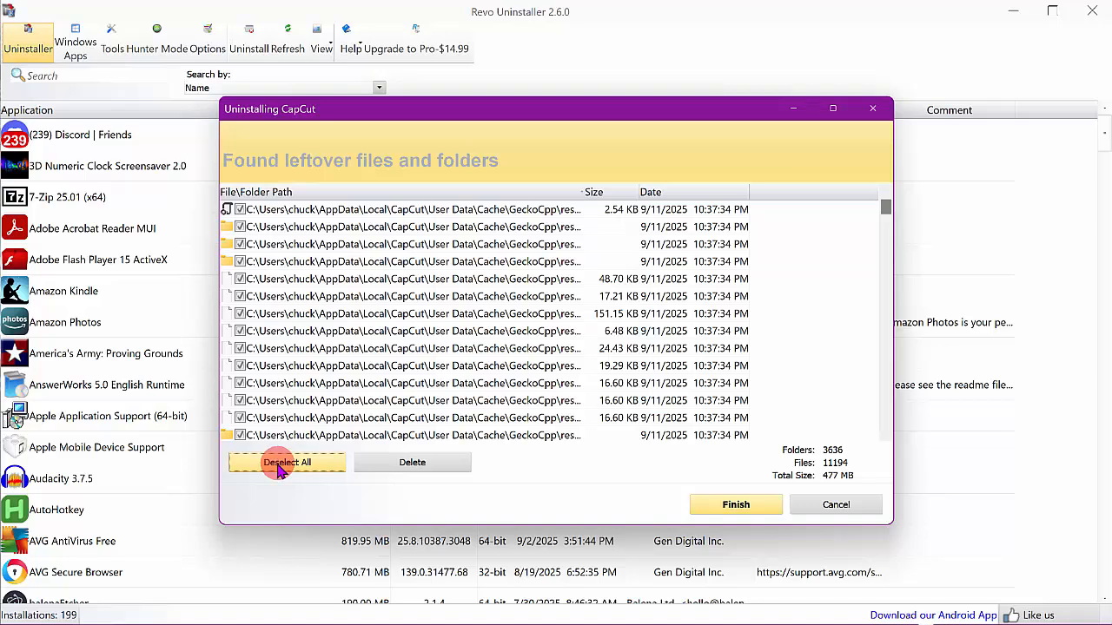
click(280, 467)
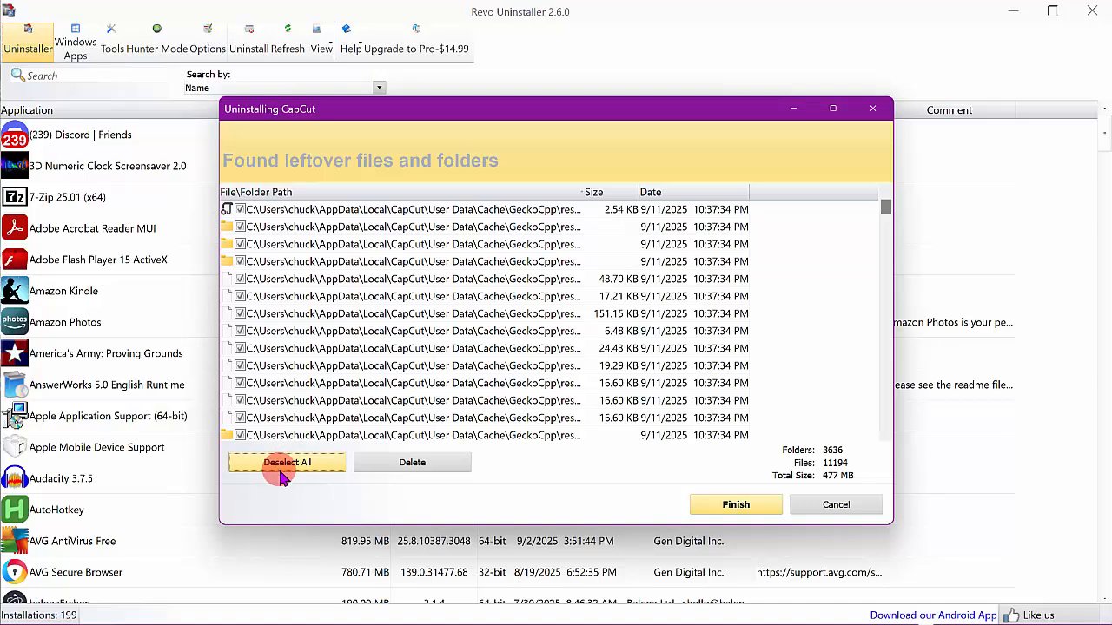
click(410, 463)
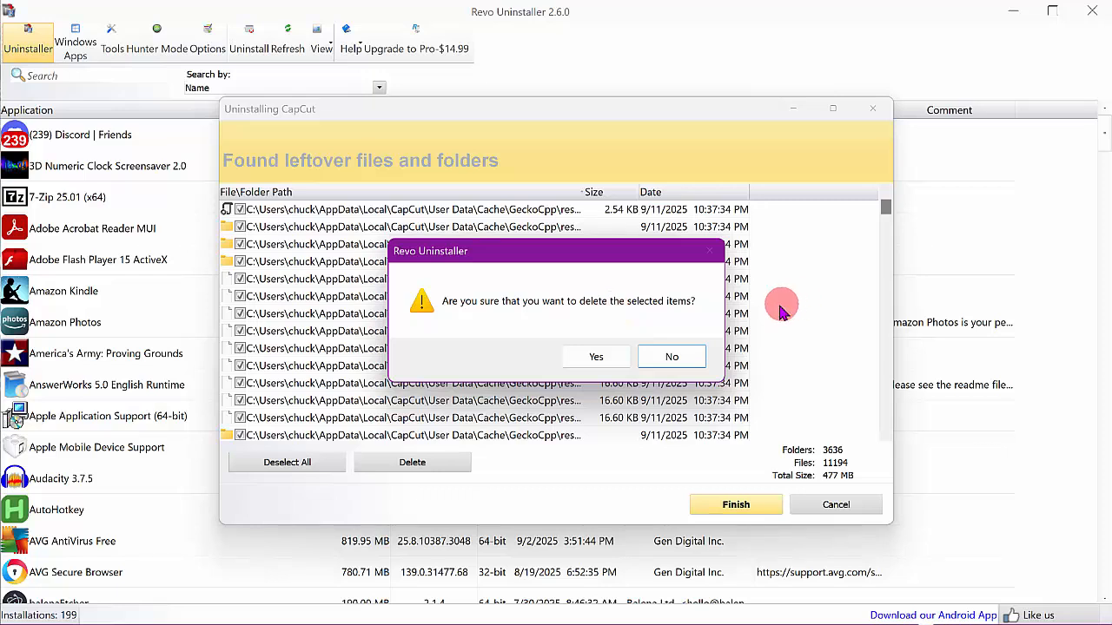
click(596, 358)
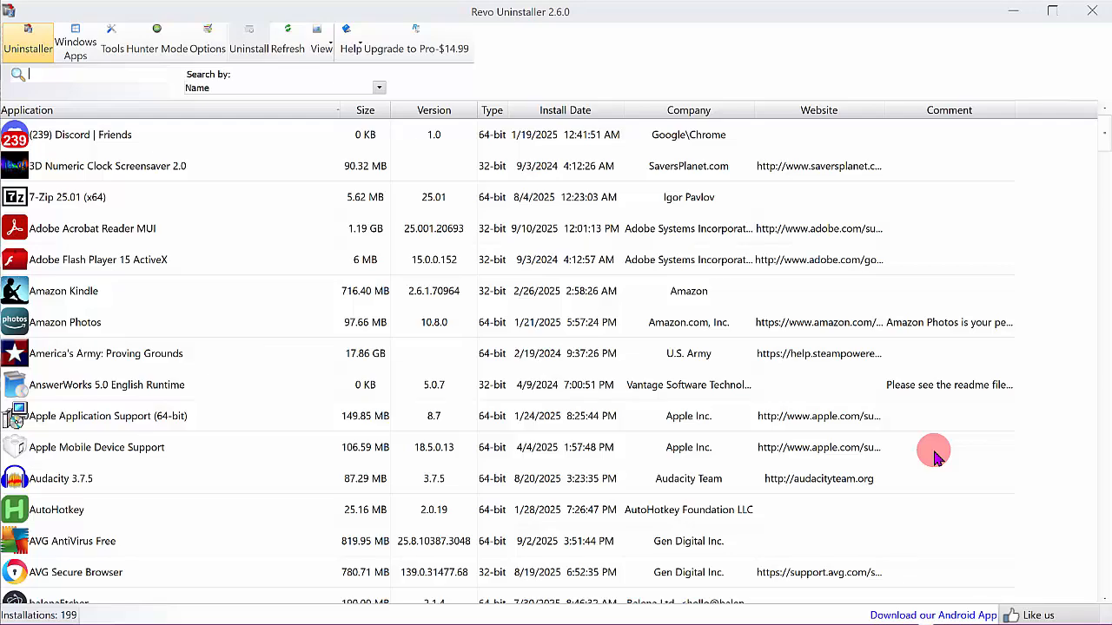
Step: Look through the refreshed list of installed applications
scroll(934, 457, down, 12)
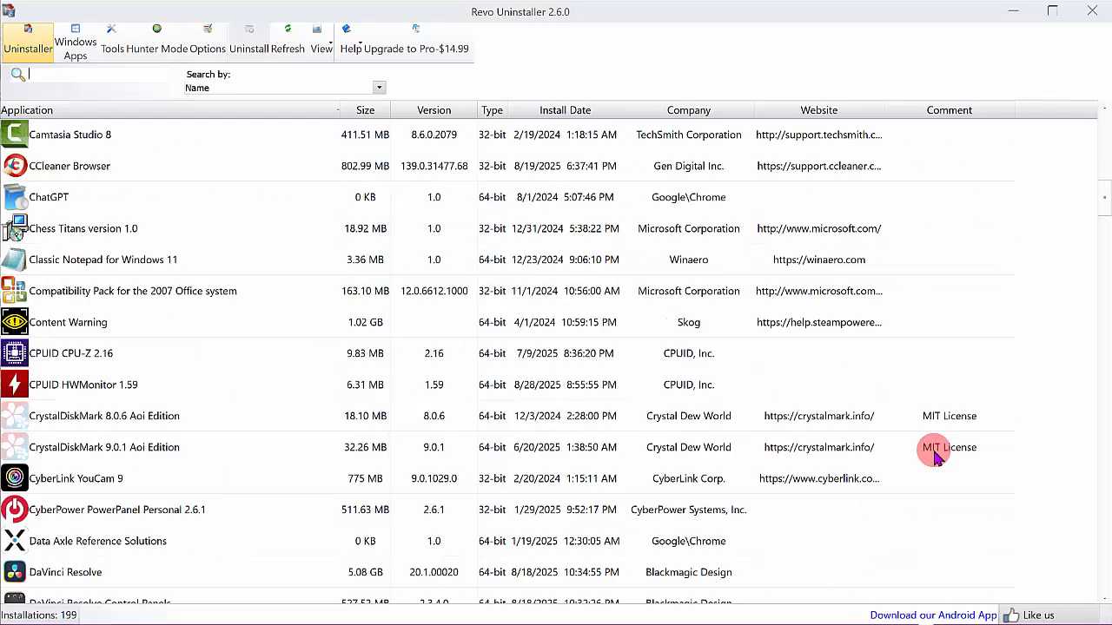
scroll(935, 458, down, 13)
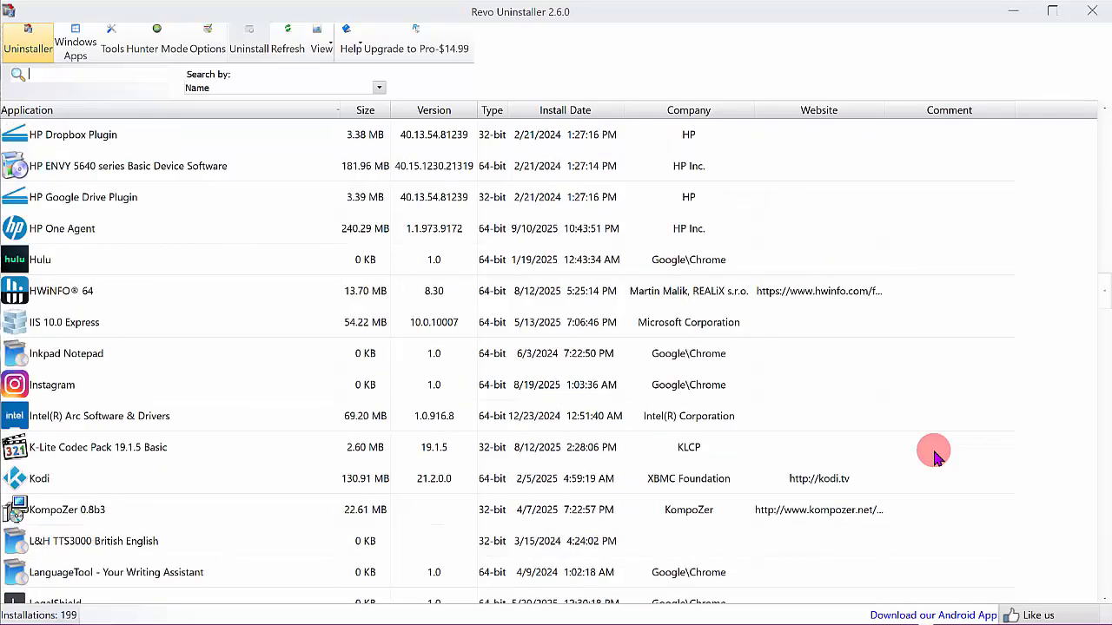
scroll(935, 457, down, 5)
scroll(930, 455, down, 5)
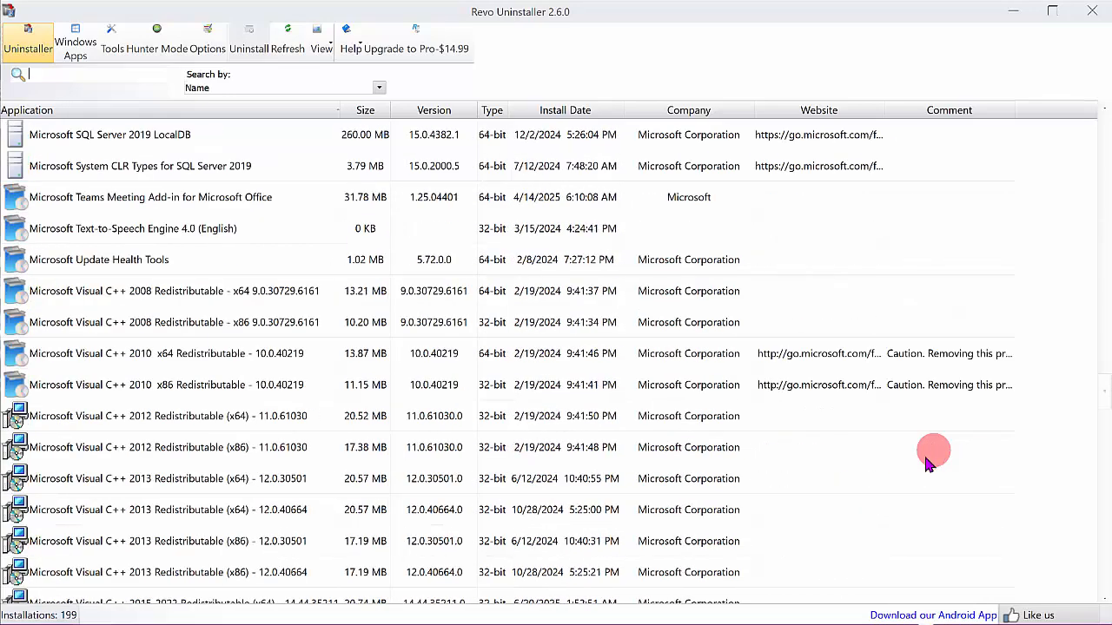
scroll(721, 532, up, 9)
scroll(721, 531, up, 16)
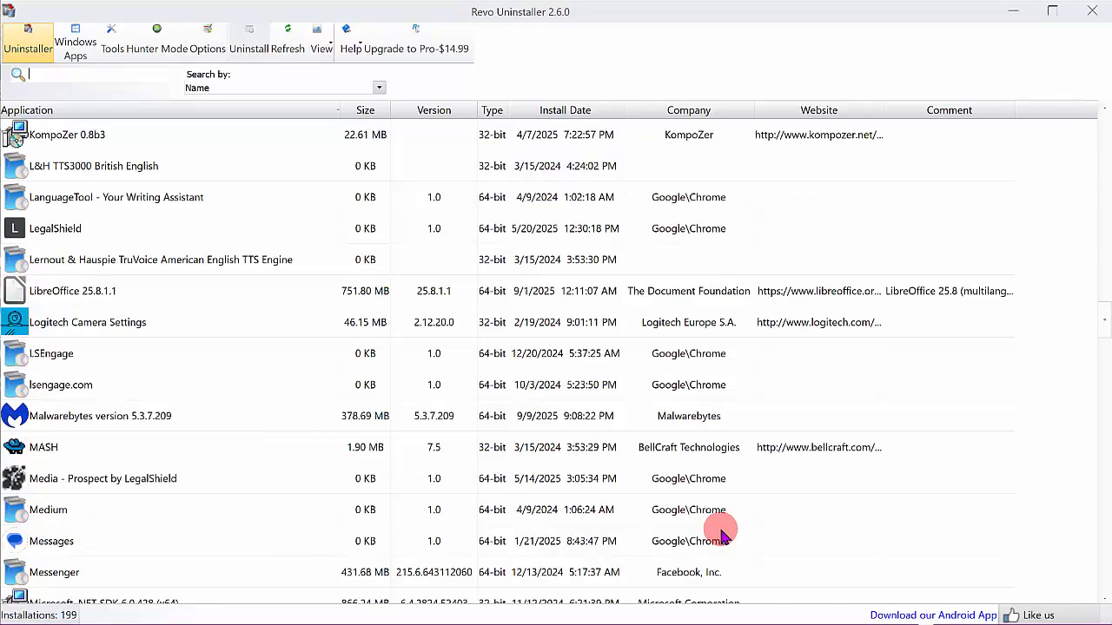
scroll(721, 532, up, 15)
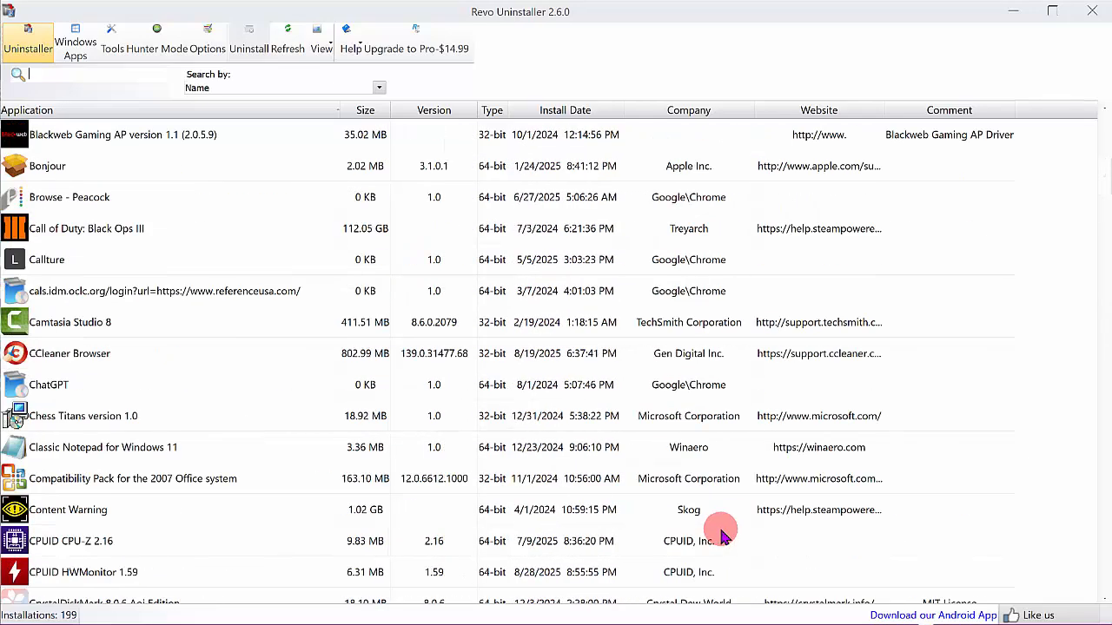